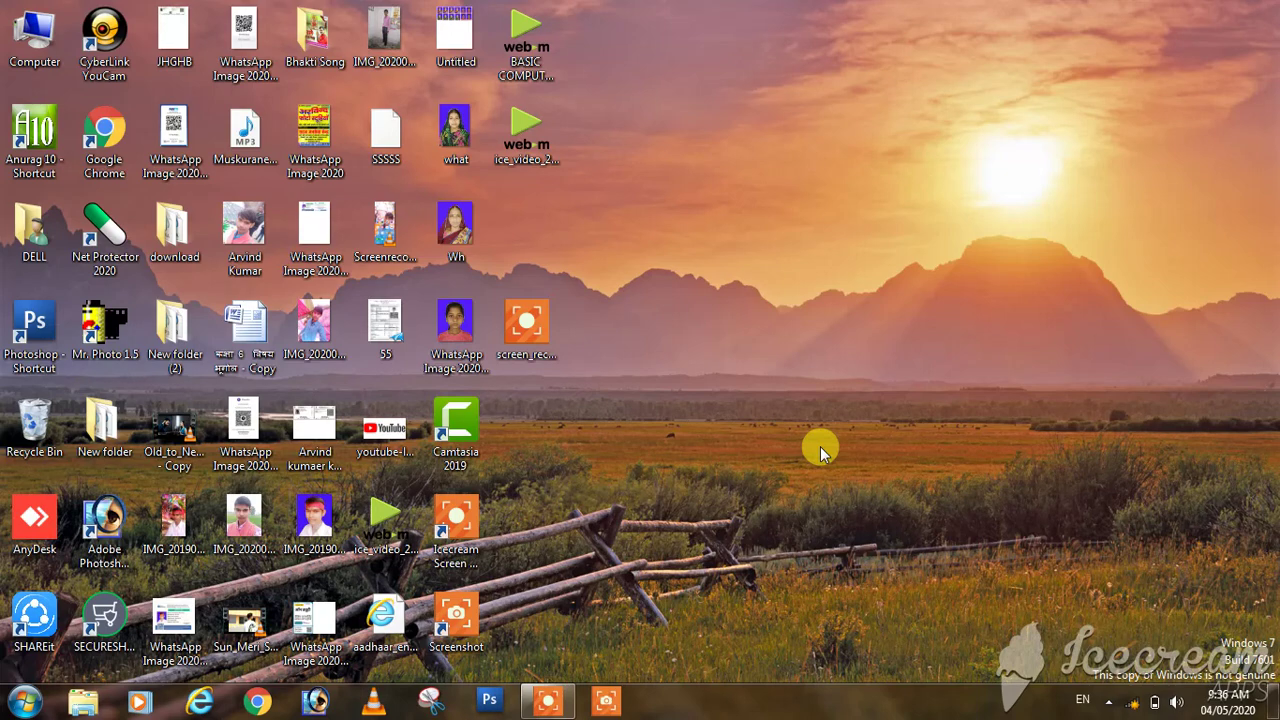
Launch Excel by running the command EXCEL from the Windows Run dialog.
key("super+r")
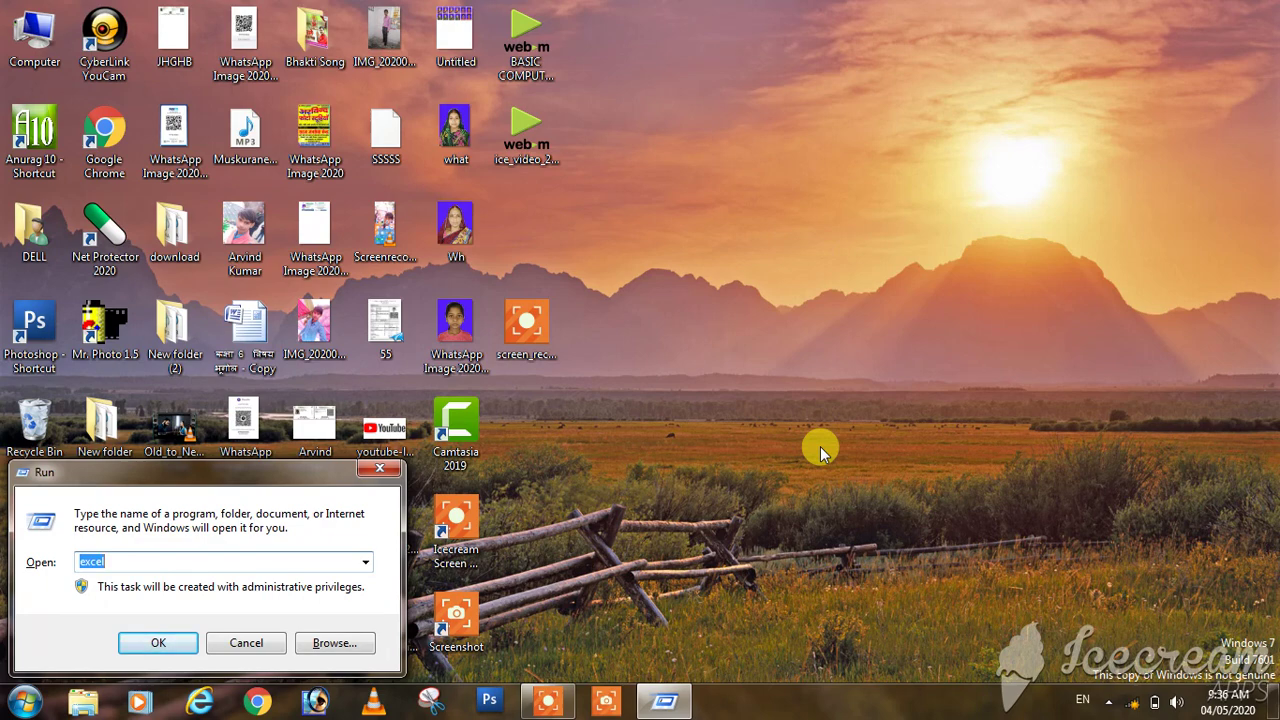
type("E")
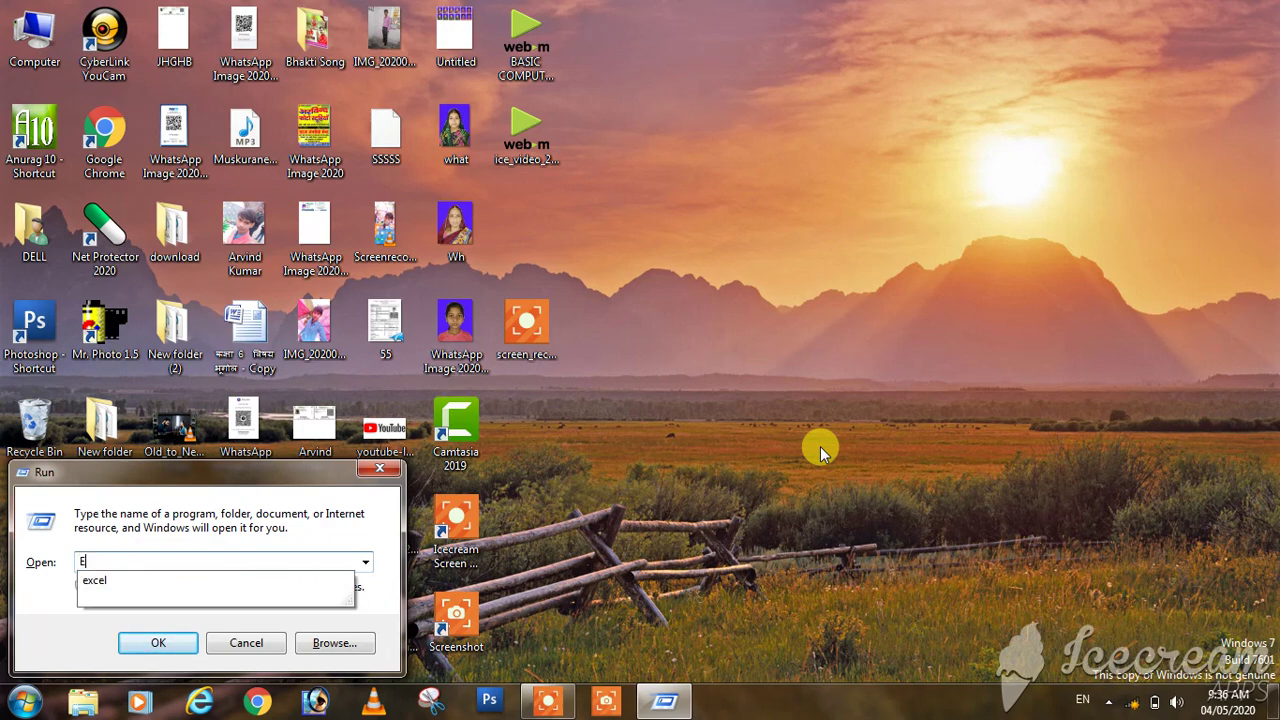
type("XCEL")
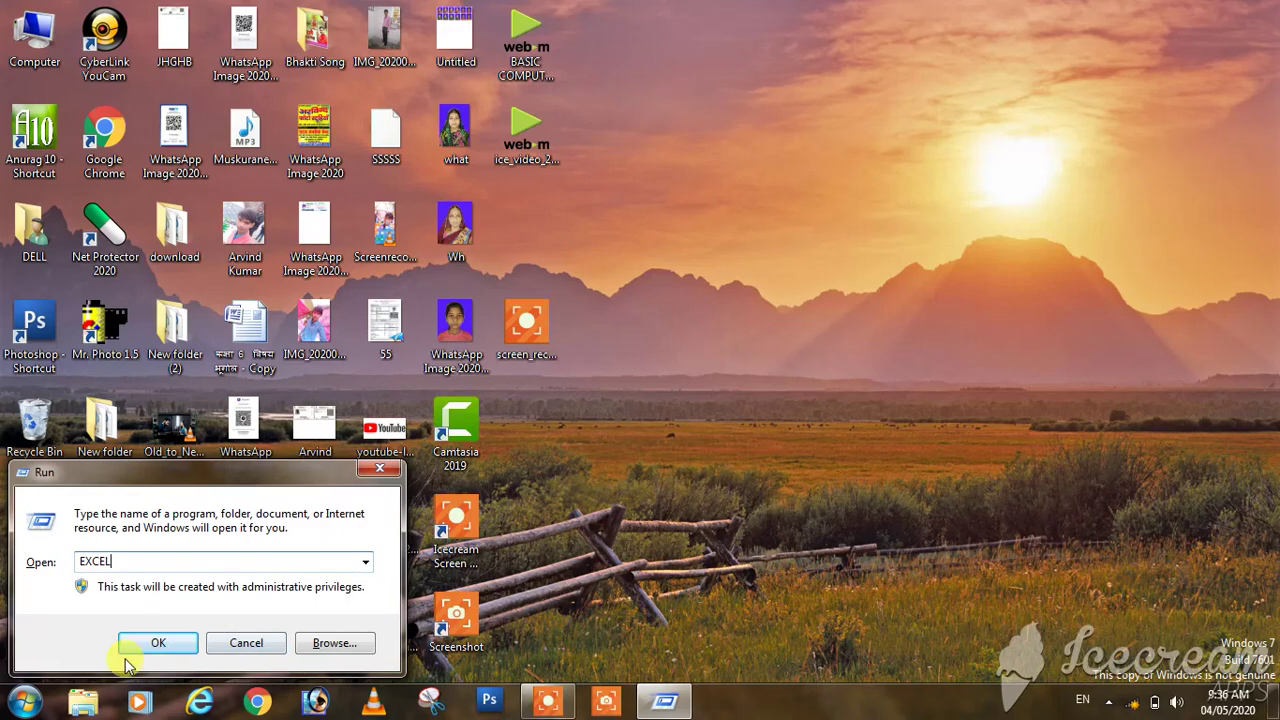
left_click(160, 643)
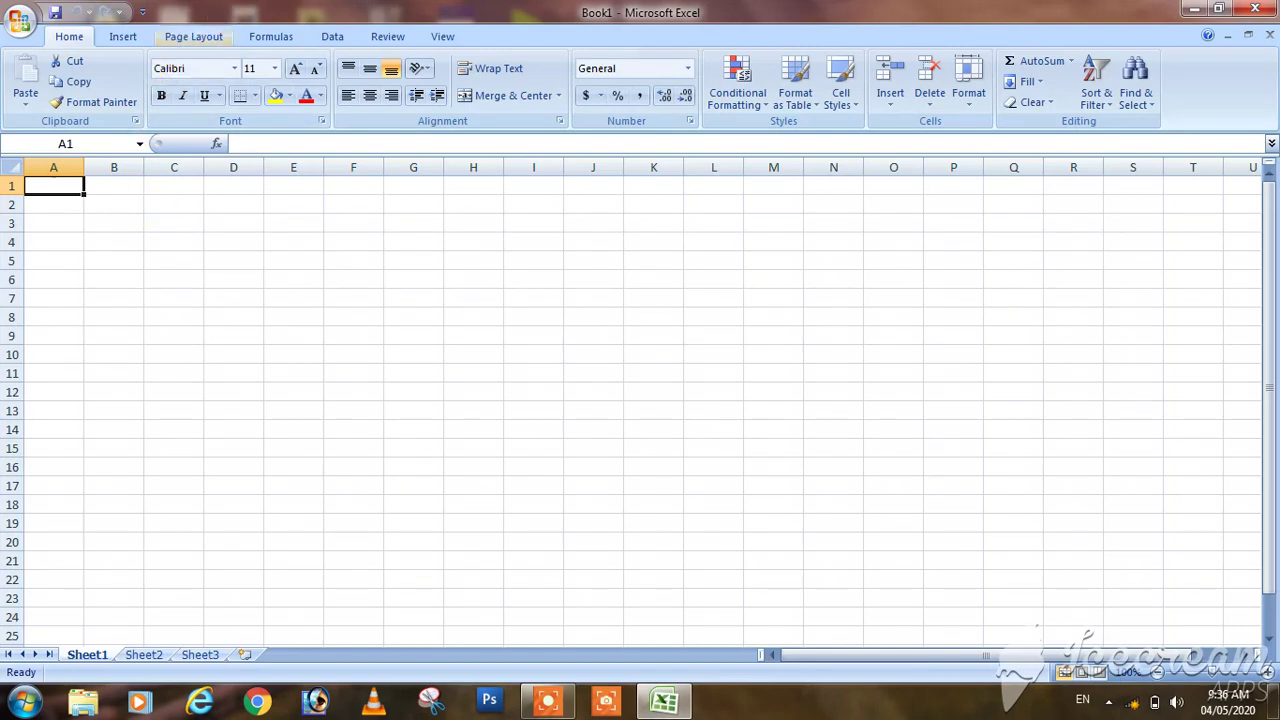
Minimize Excel and search the Start menu programs for 'EXCE'.
left_click(1227, 9)
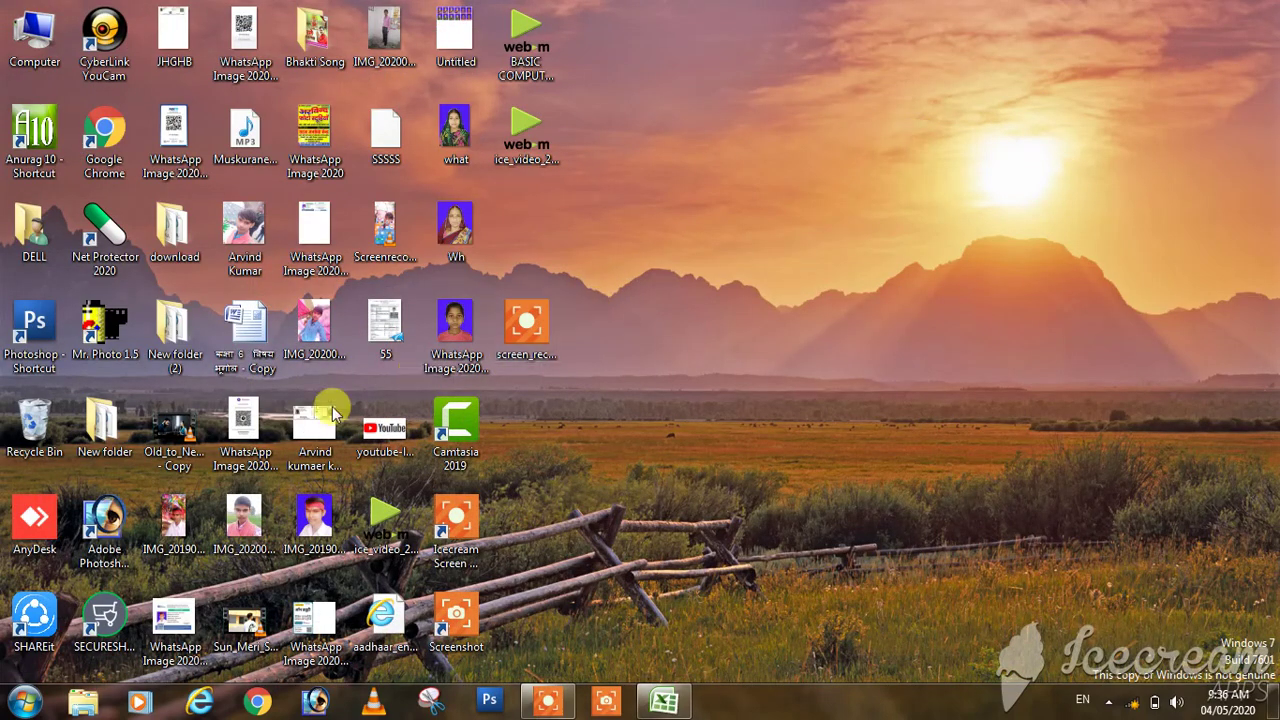
left_click(27, 706)
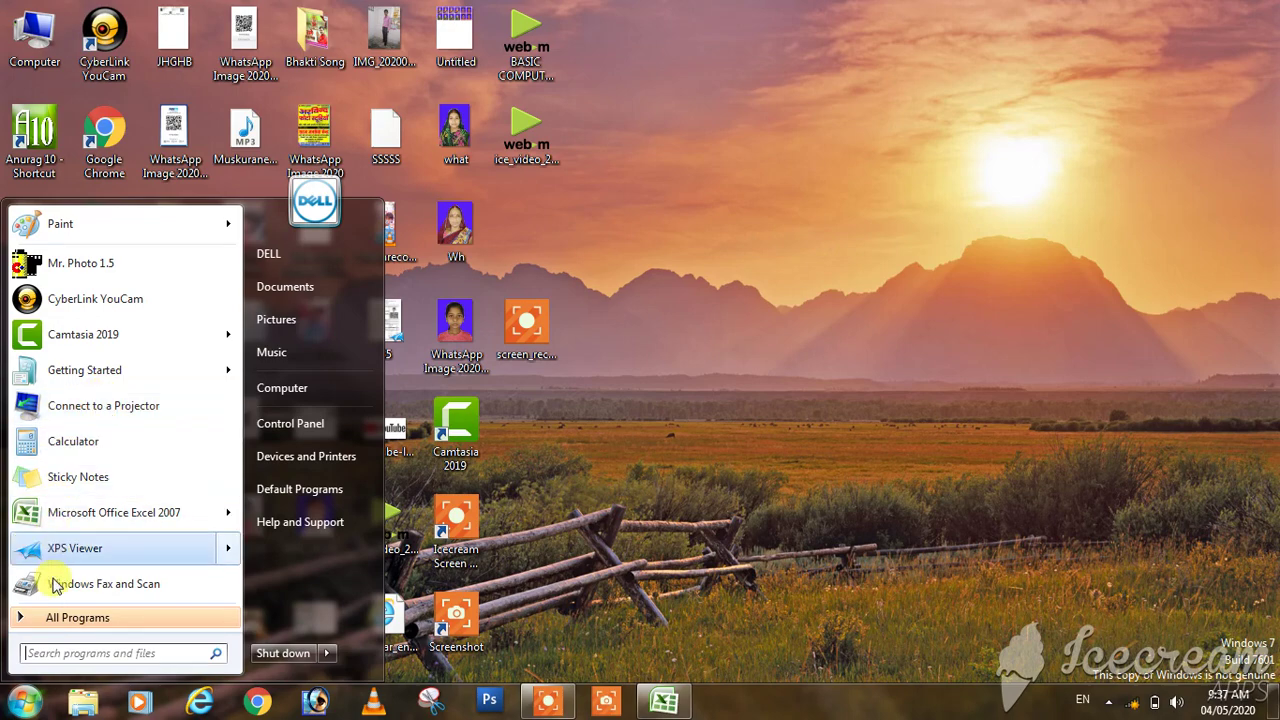
left_click(60, 655)
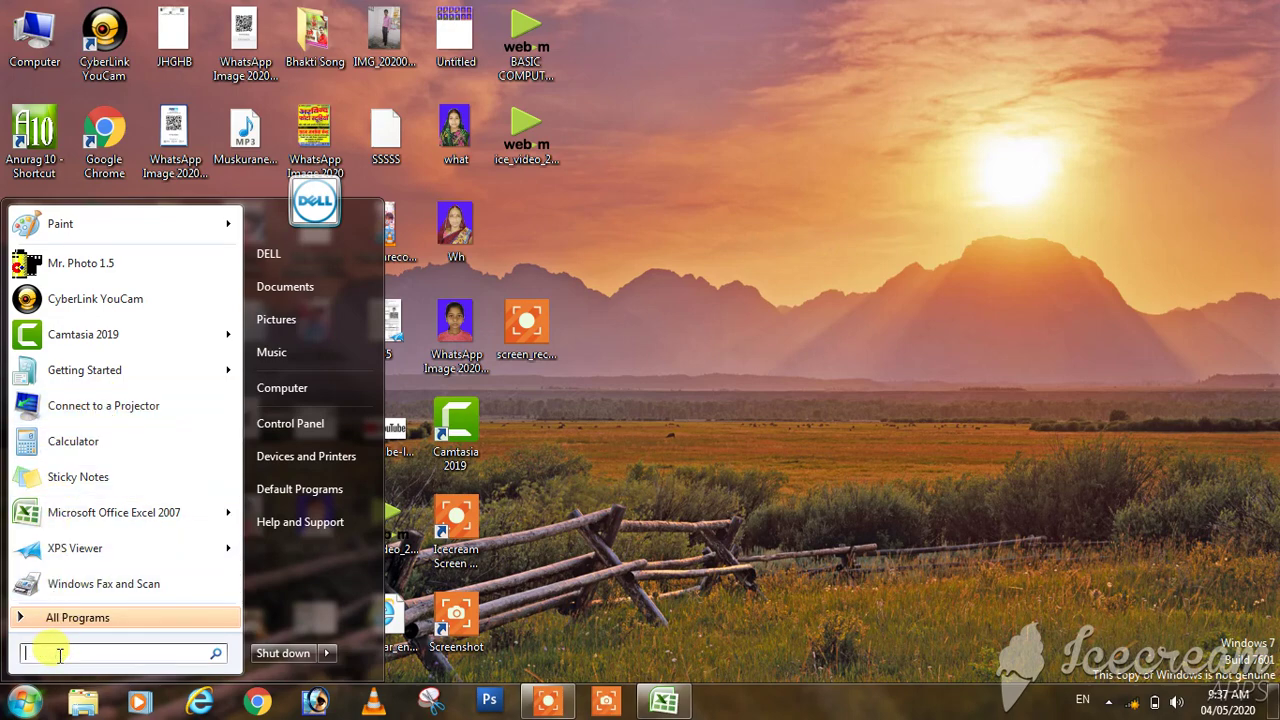
type("EXCE")
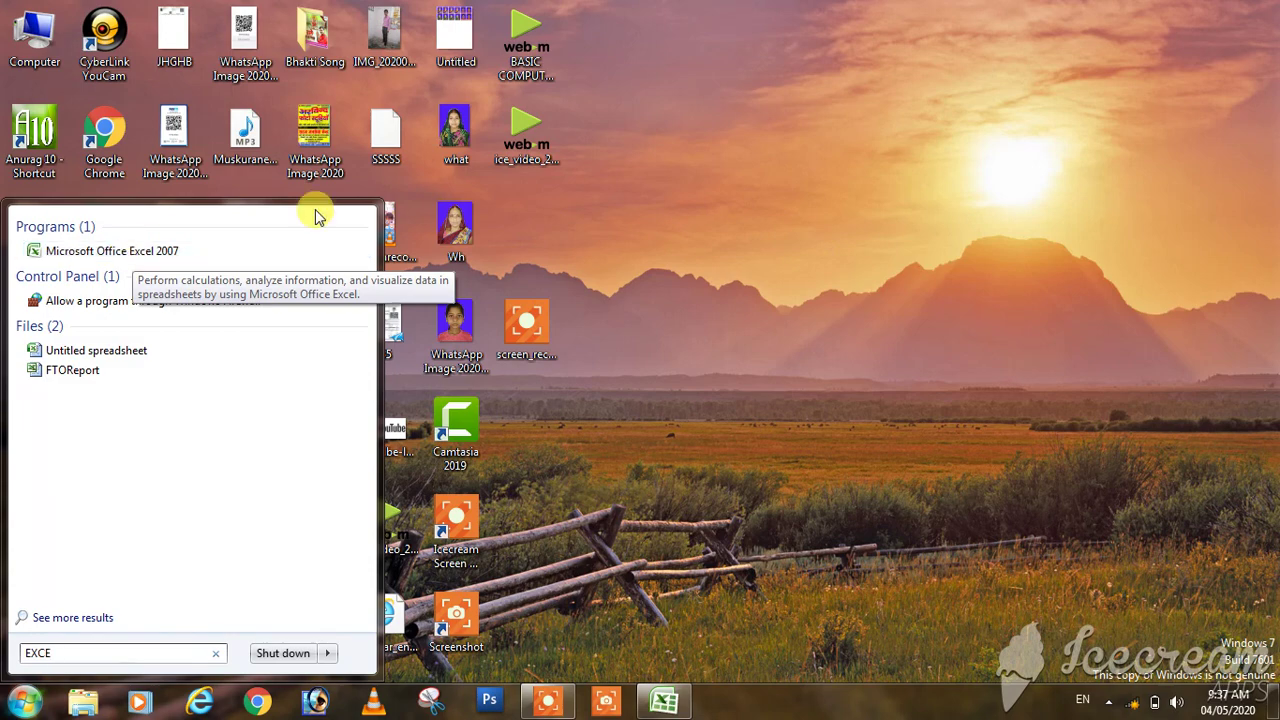
Dismiss the search results and refresh the desktop.
left_click(634, 205)
right_click(636, 210)
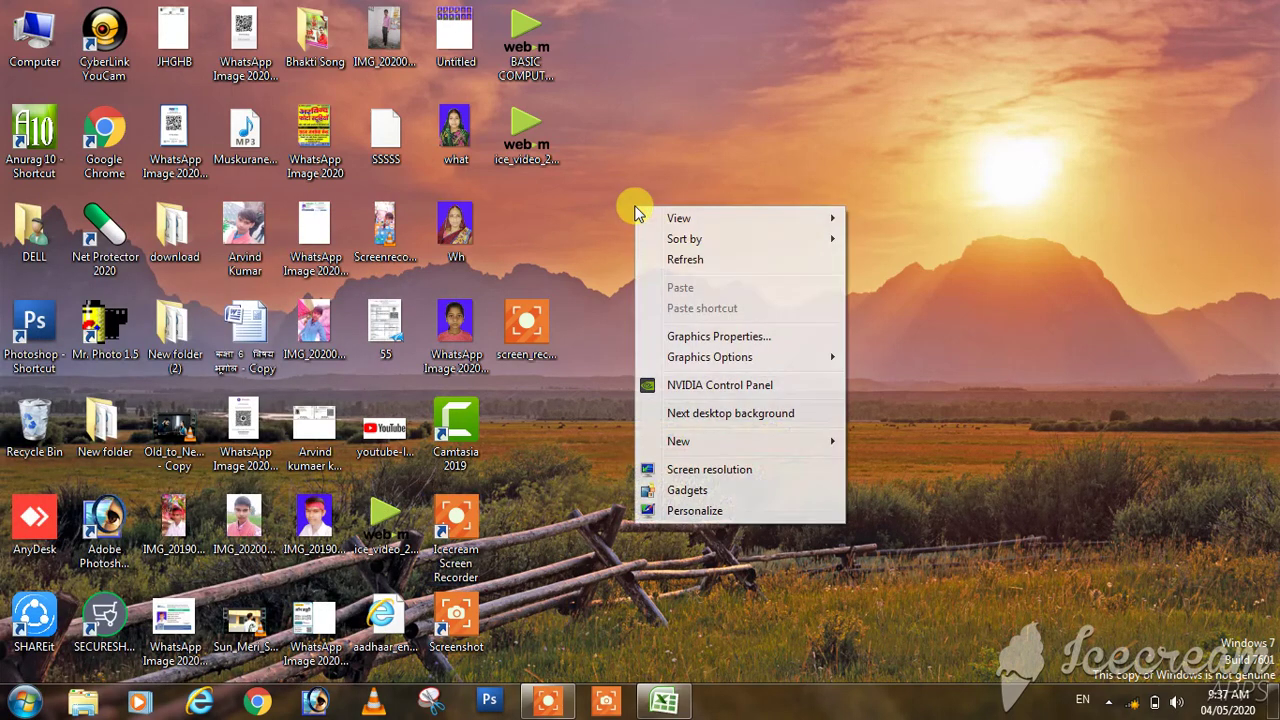
left_click(680, 259)
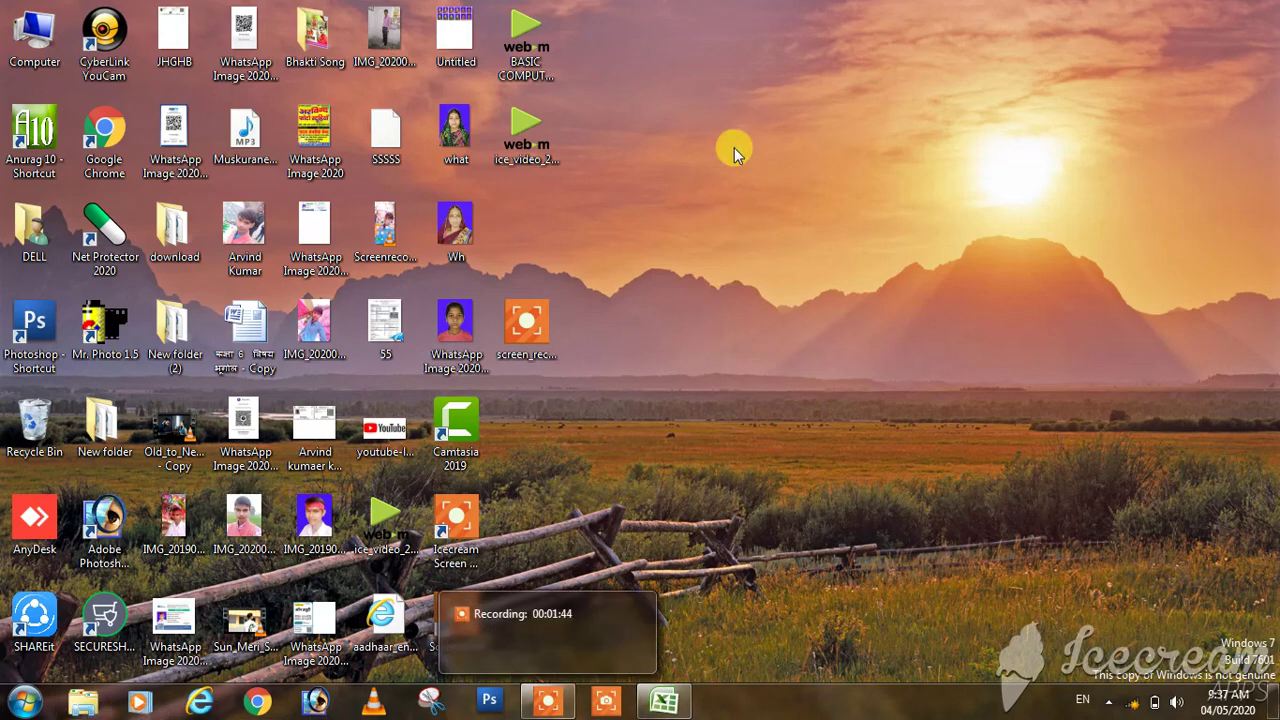
Restore the Book1 window from the taskbar and select cell E6.
left_click(665, 702)
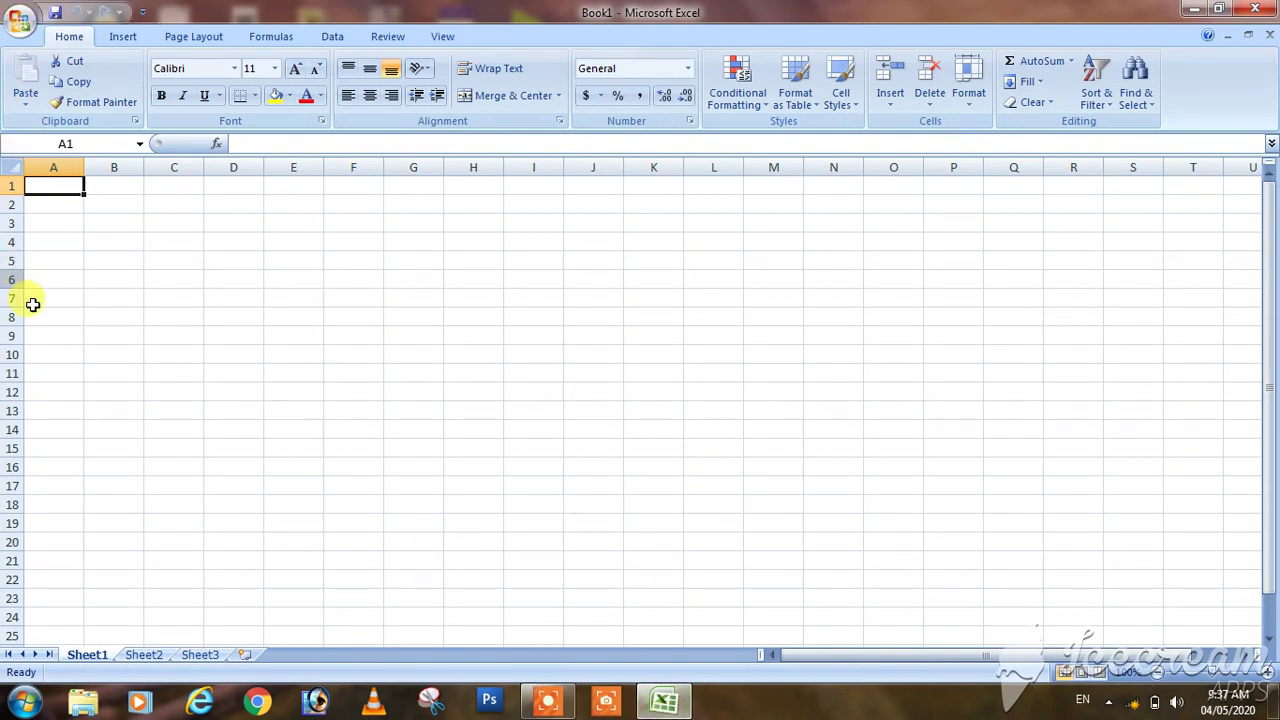
left_click(275, 275)
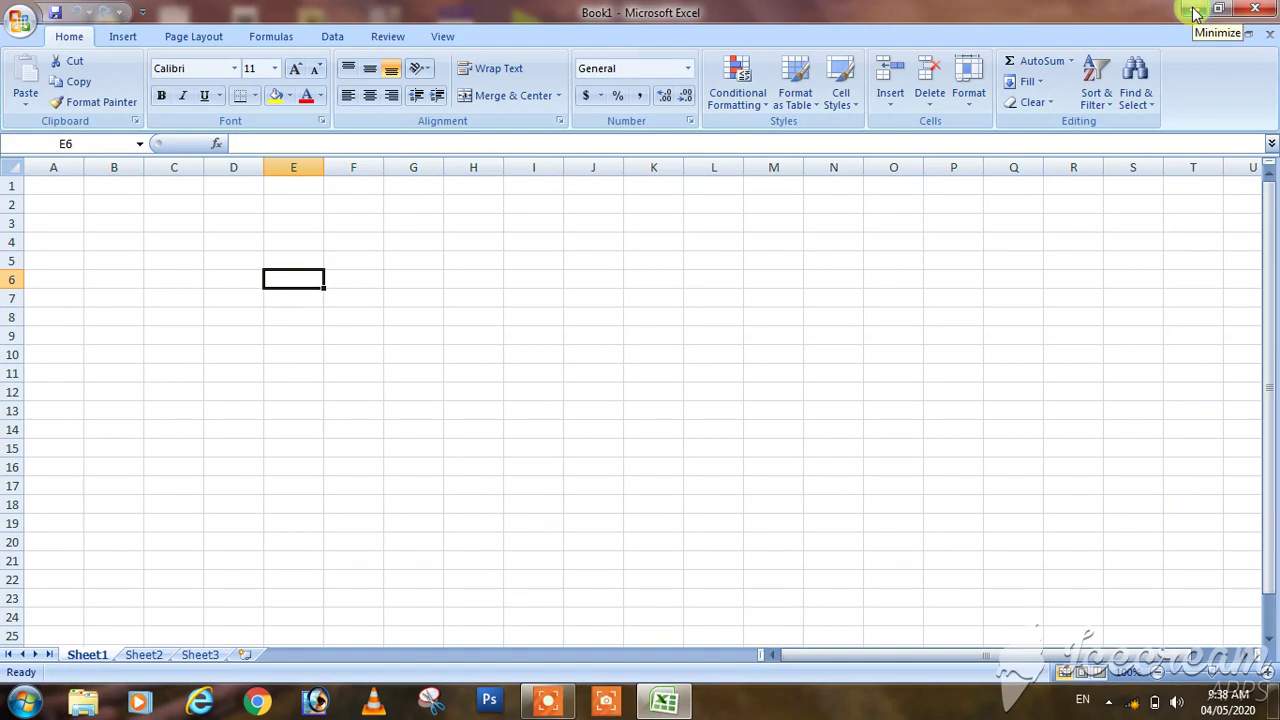
left_click(1196, 13)
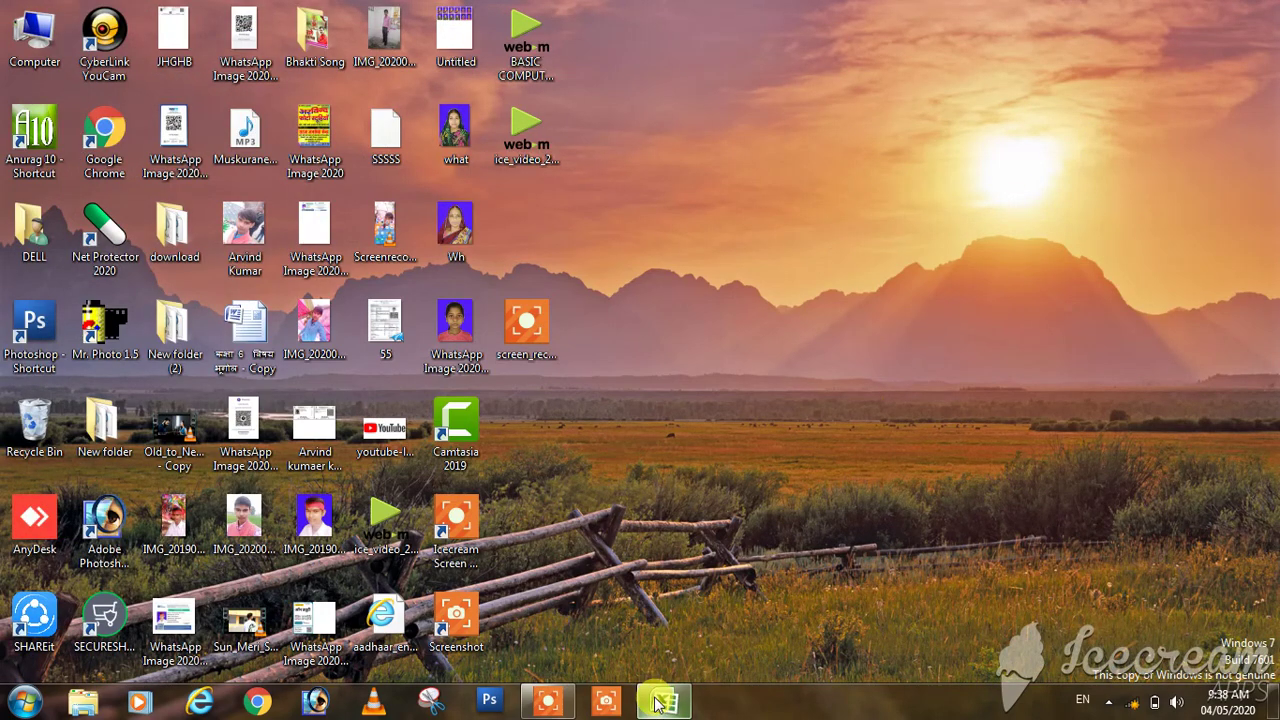
mouse_move(657, 704)
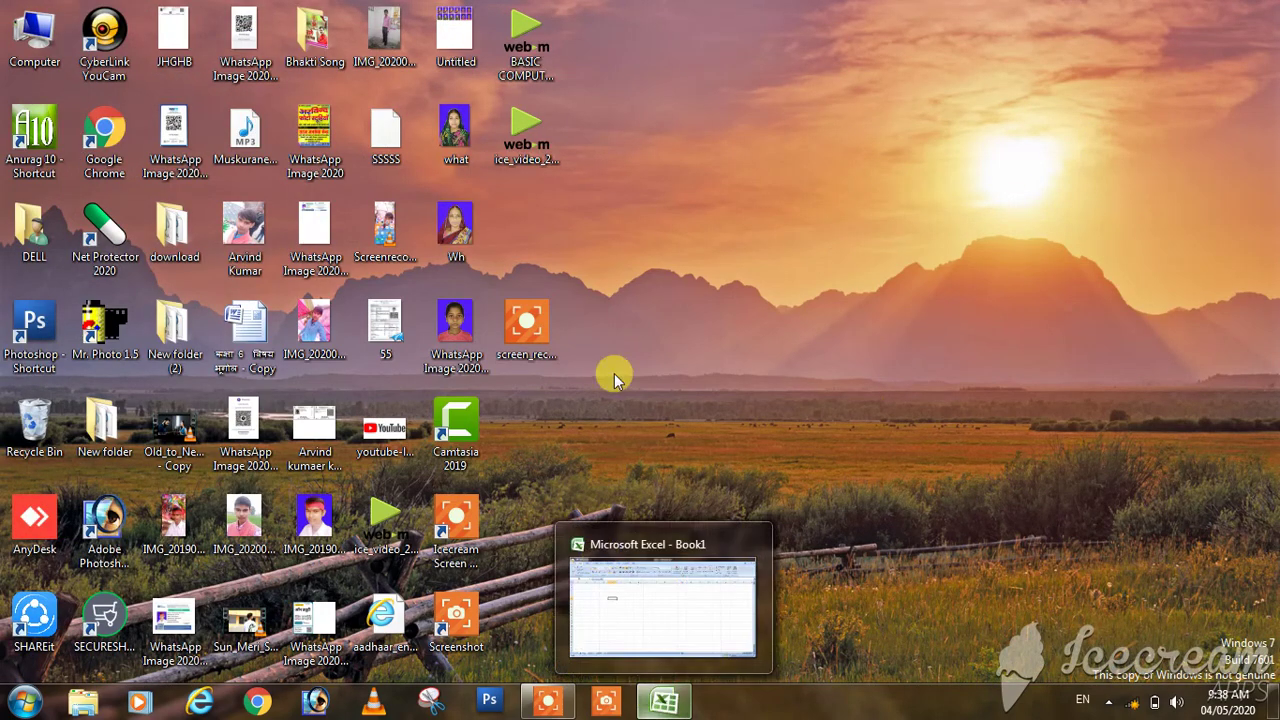
left_click(663, 712)
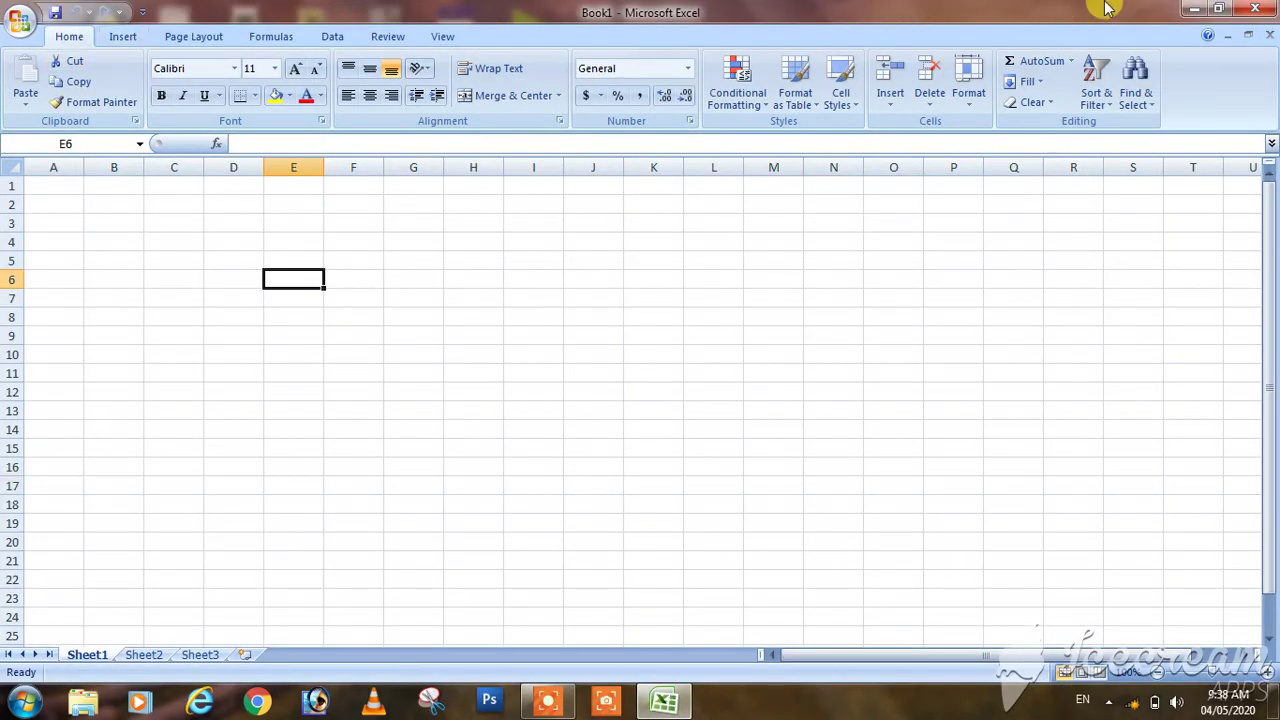
left_click(1226, 12)
left_click(1060, 175)
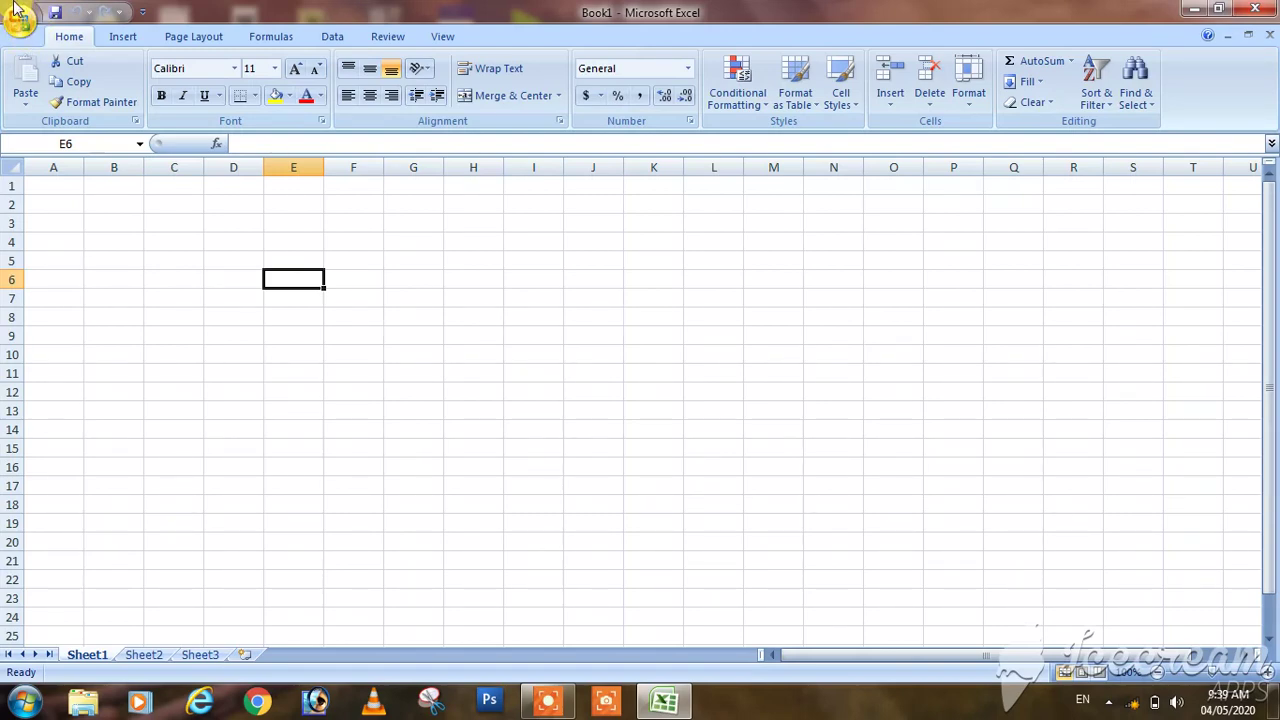
left_click(18, 22)
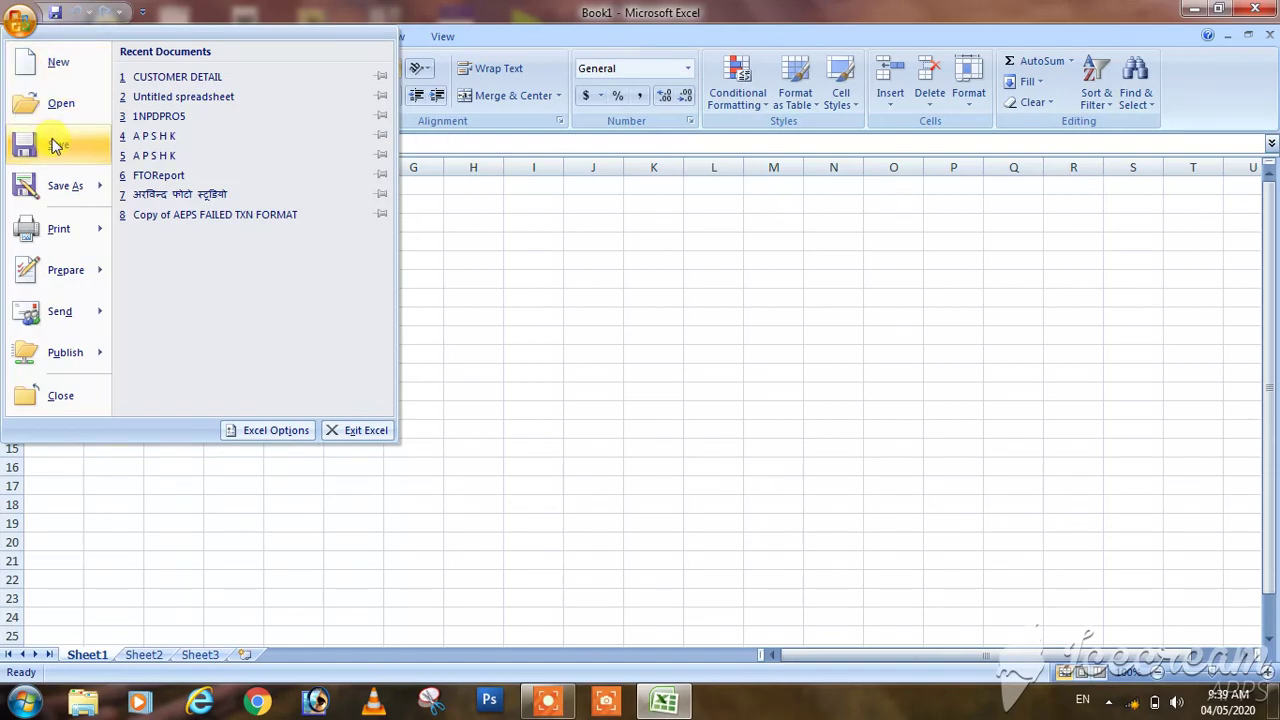
mouse_move(62, 195)
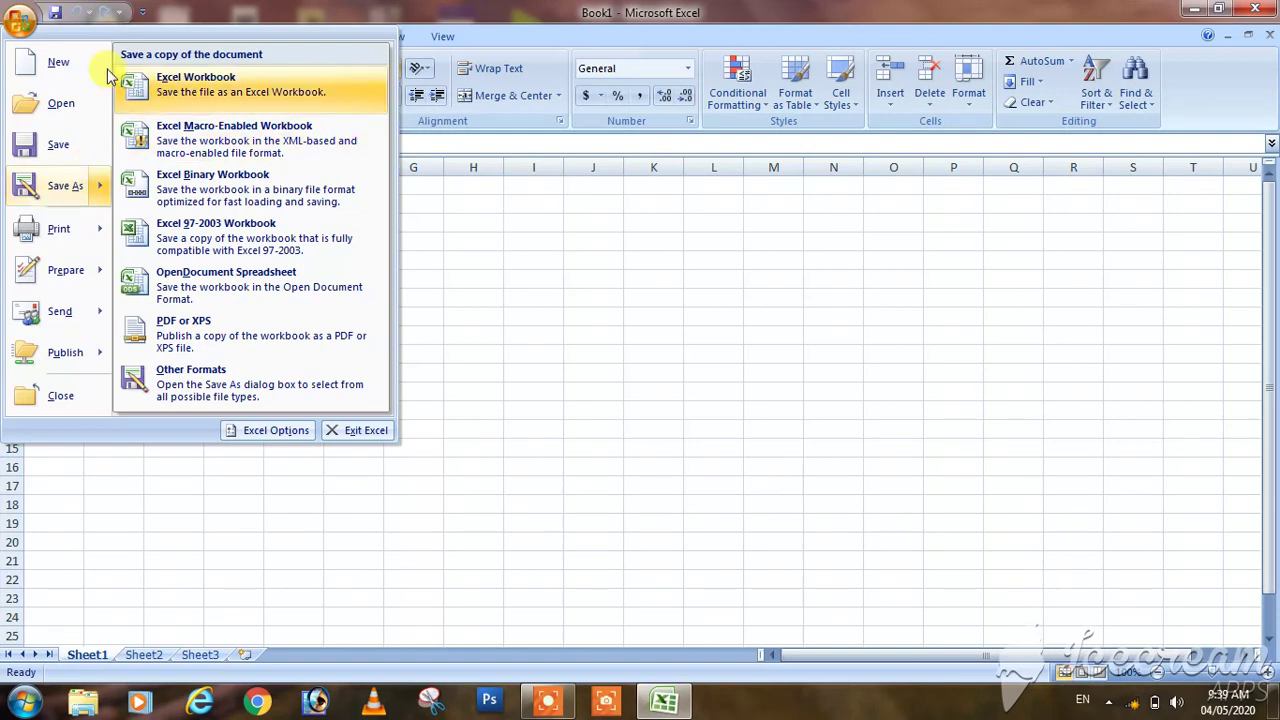
left_click(571, 255)
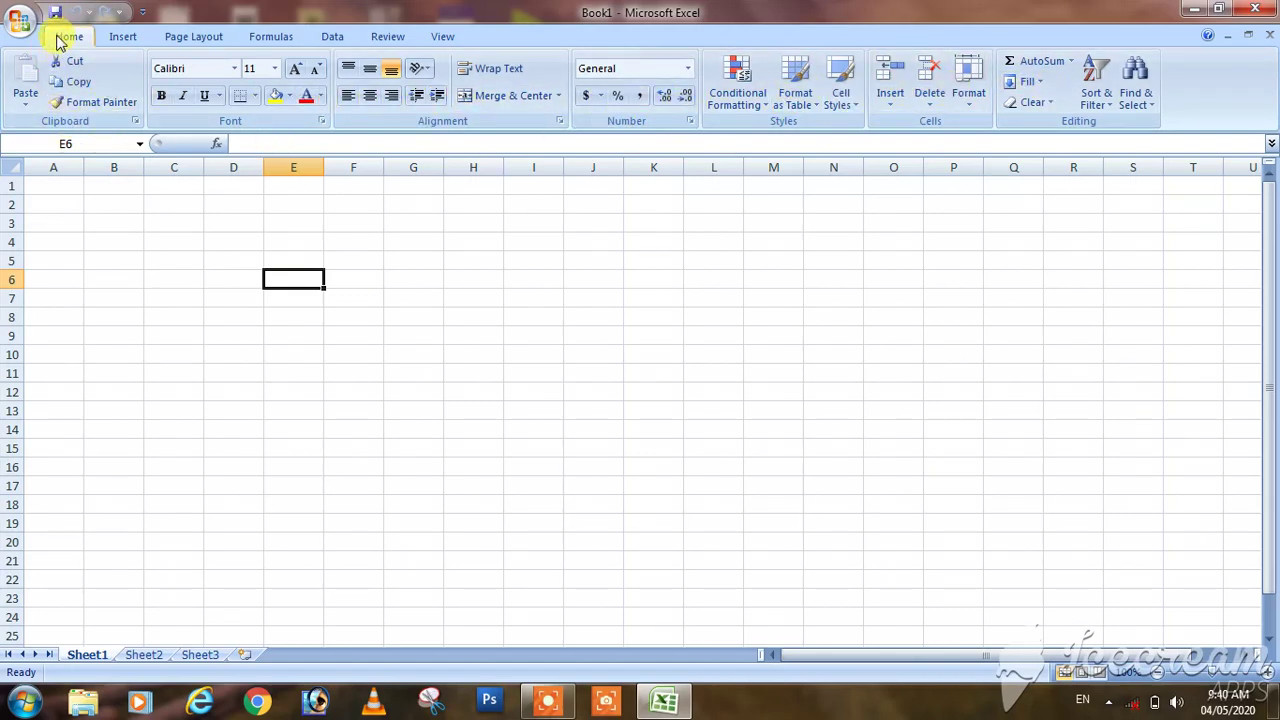
Show the Insert ribbon tab with its table, picture, chart and text tools.
left_click(116, 40)
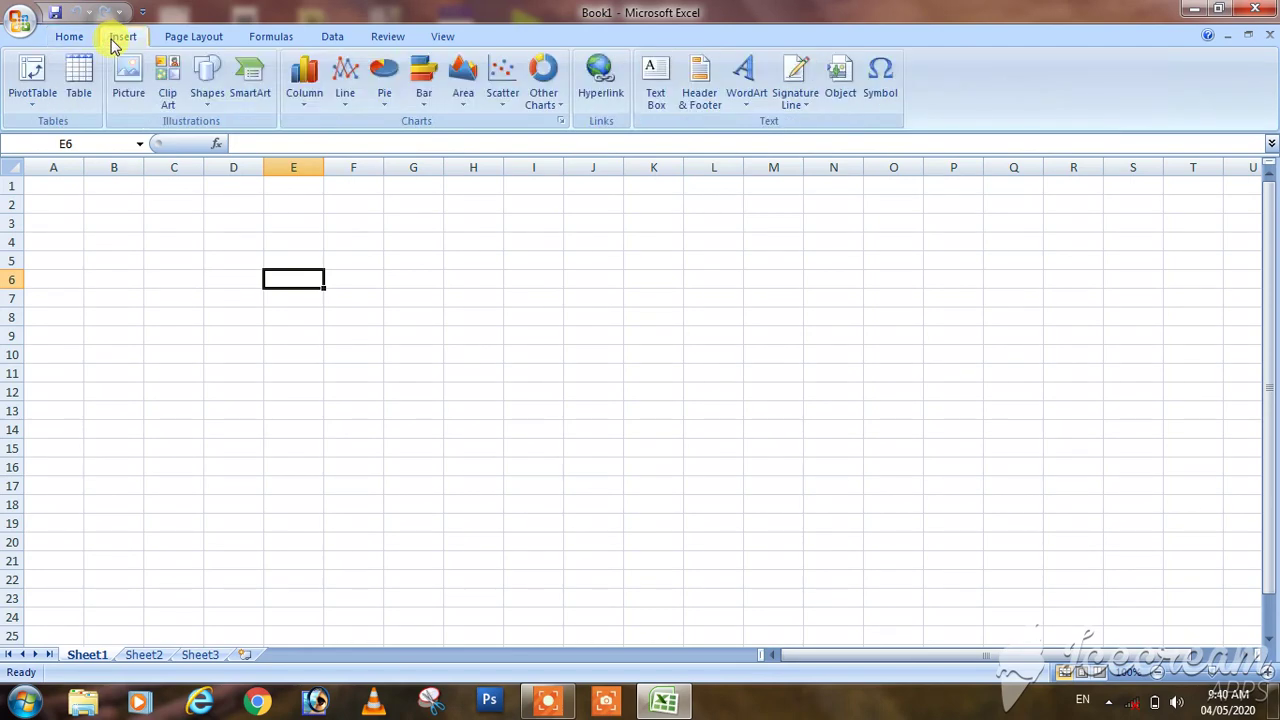